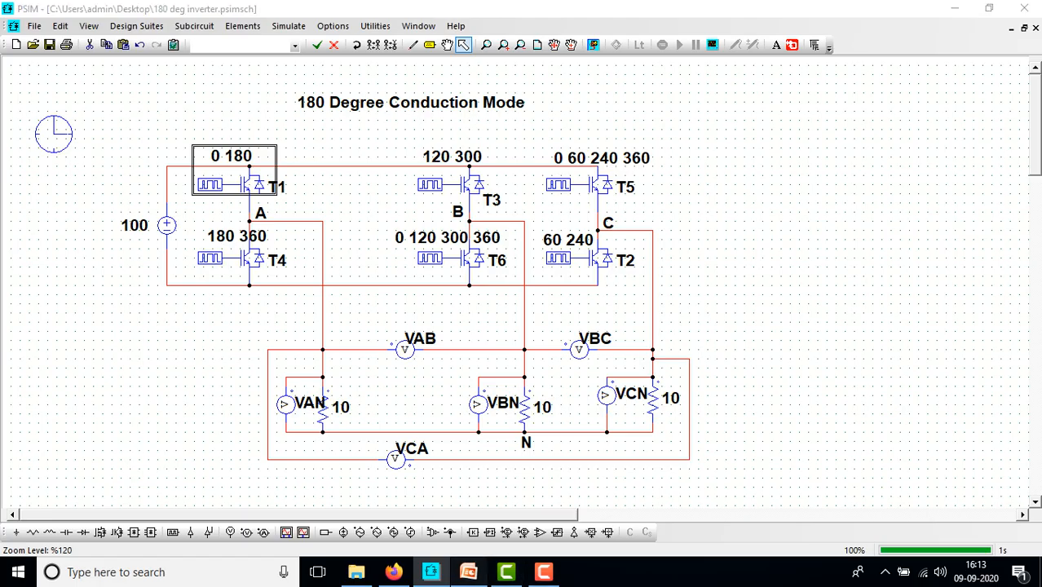
pyautogui.click(468, 572)
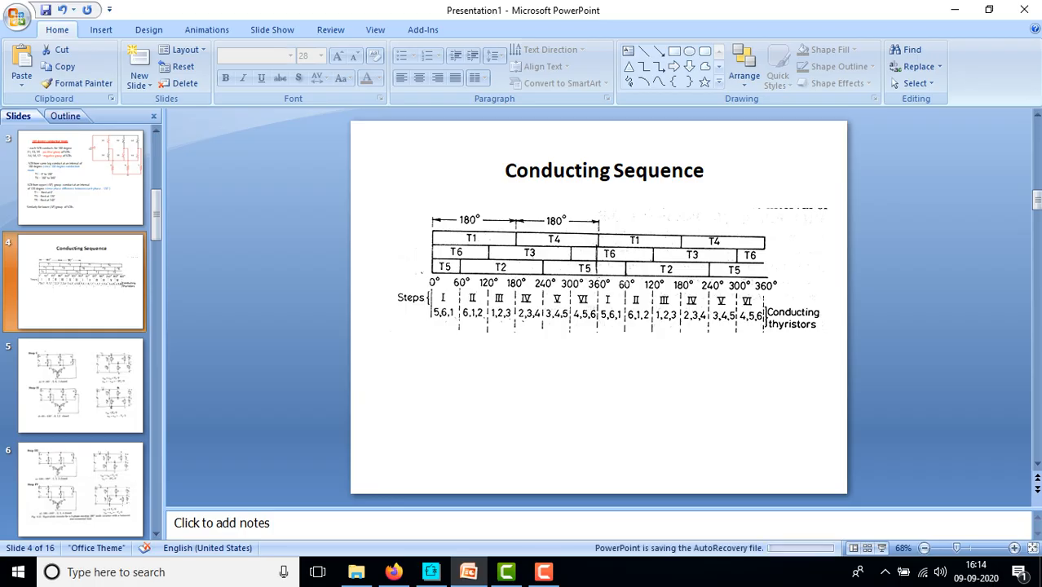
pyautogui.click(432, 572)
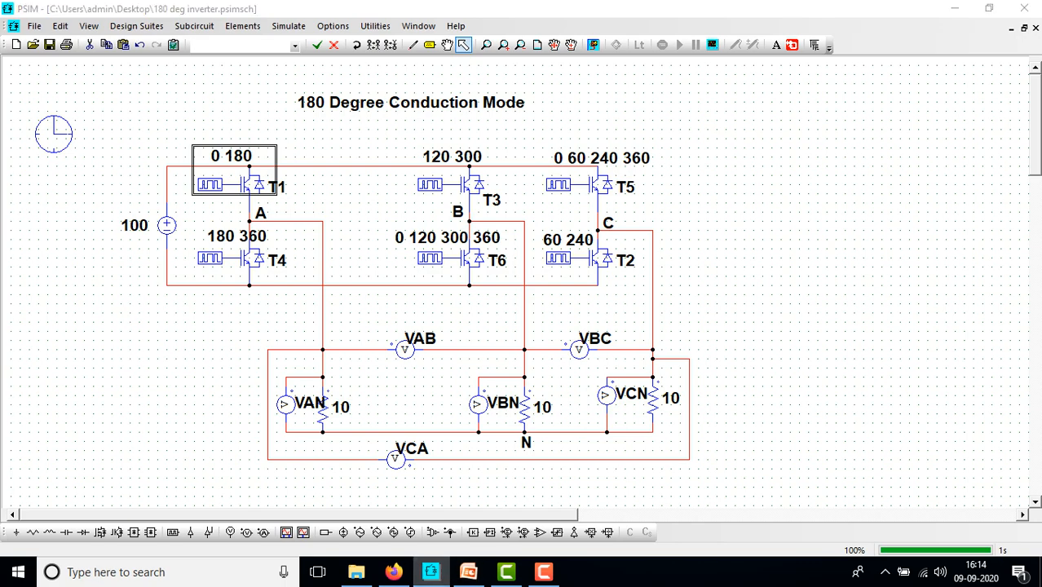
pyautogui.click(432, 572)
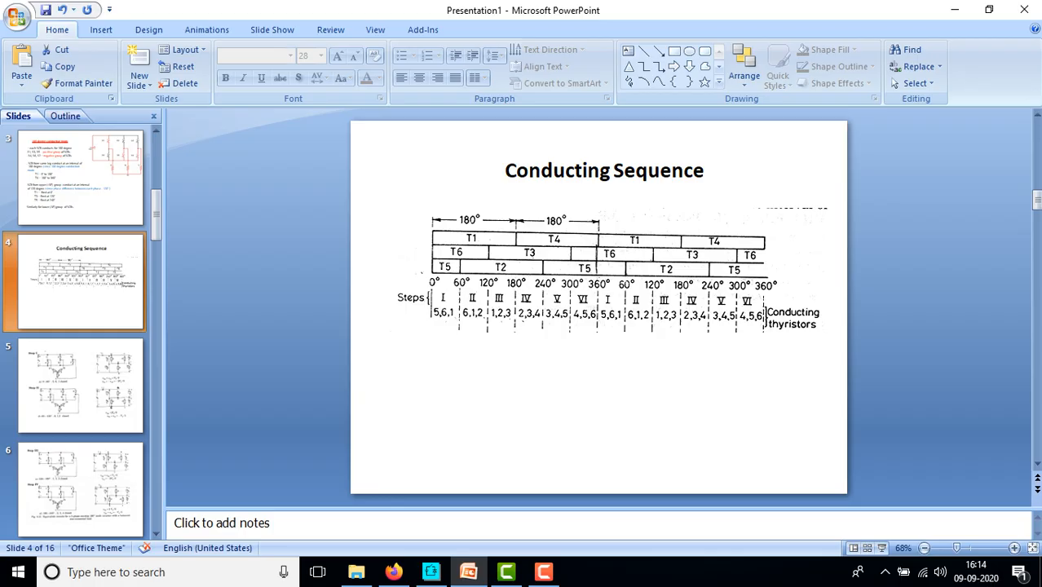
pyautogui.click(430, 572)
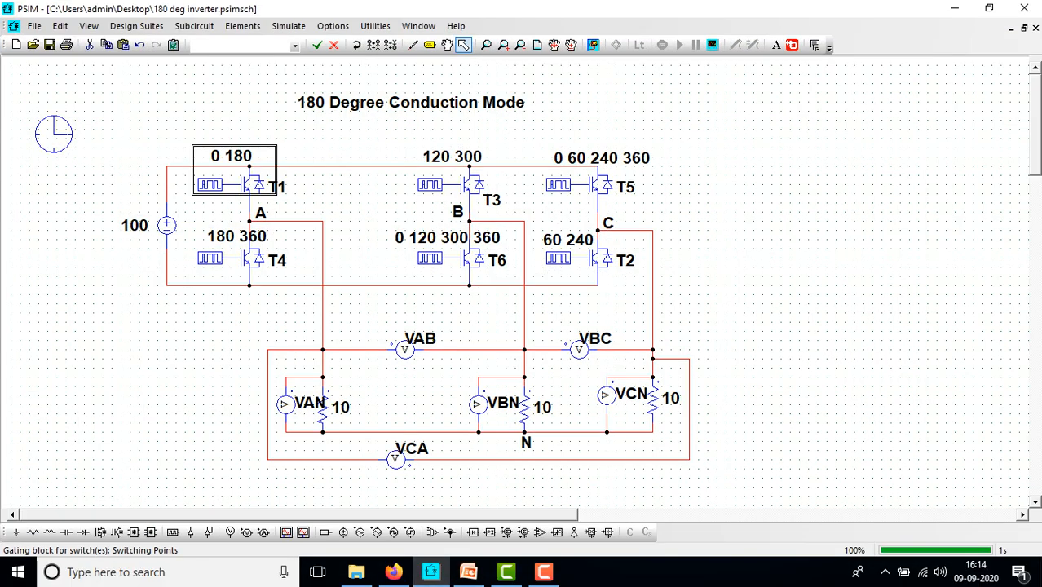
pyautogui.hotkey('alt', 'Tab')
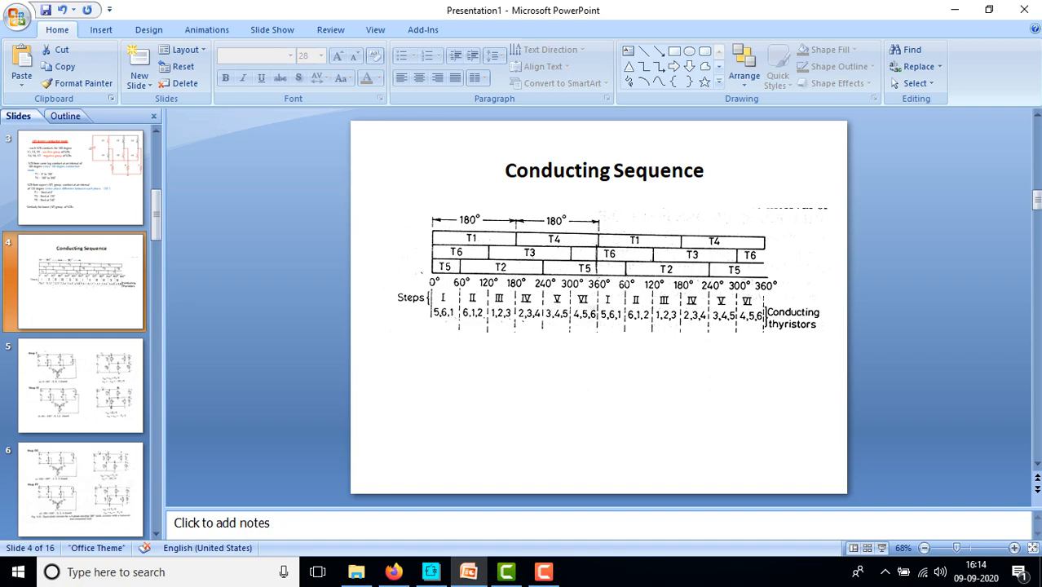
pyautogui.click(430, 572)
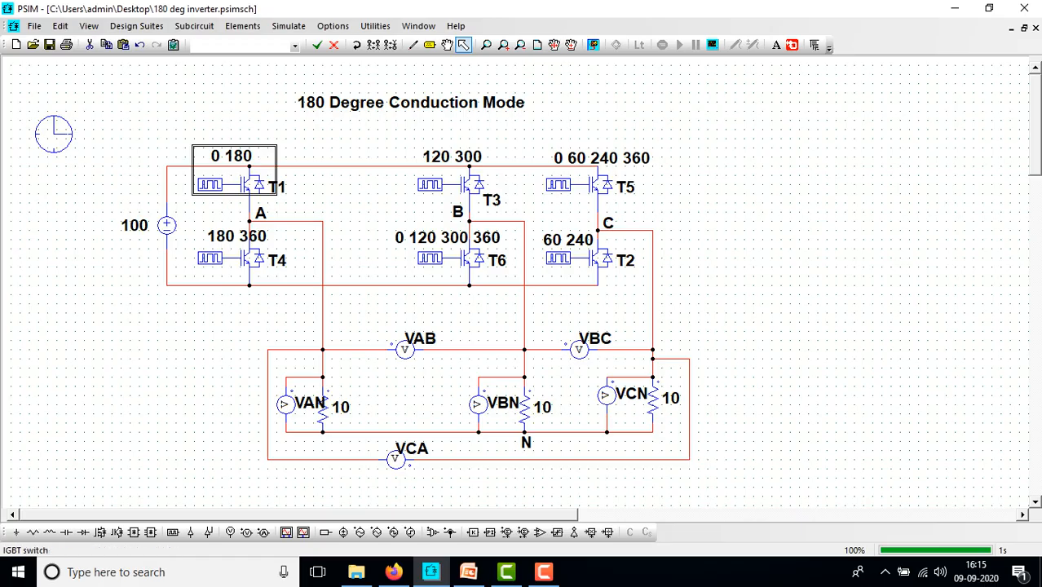
pyautogui.doubleClick(210, 185)
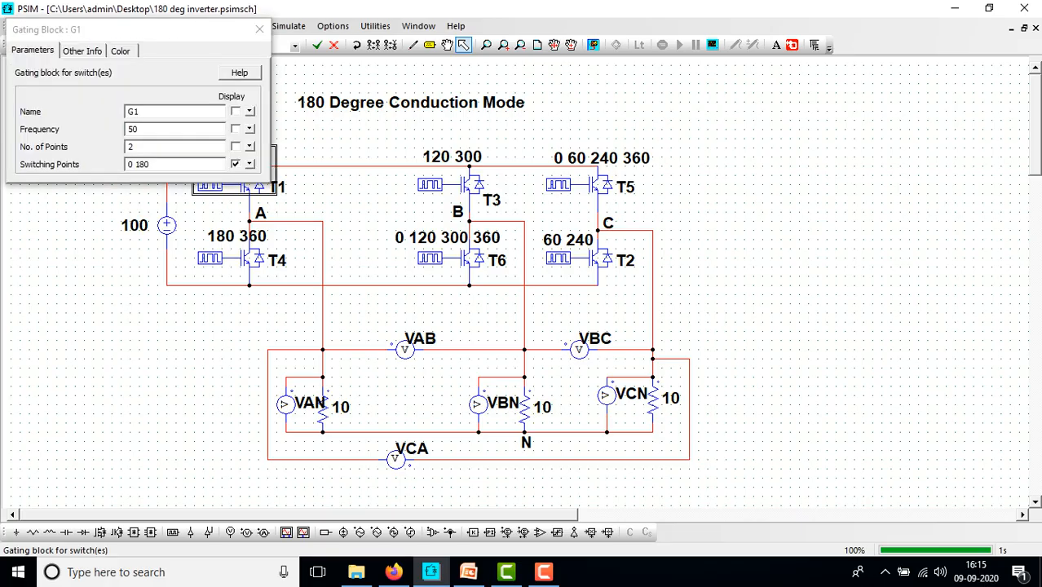
pyautogui.click(154, 165)
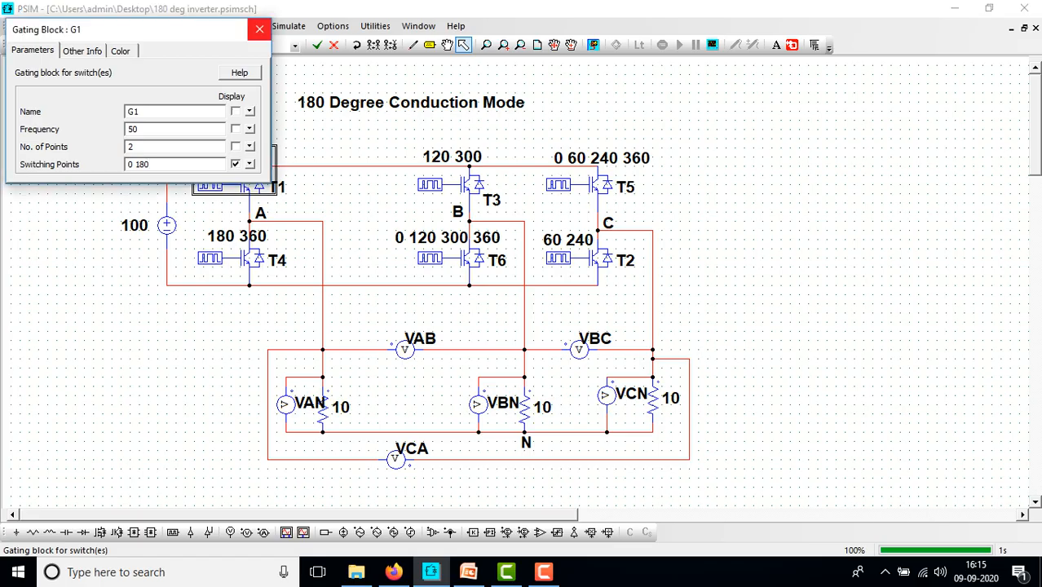
pyautogui.click(260, 30)
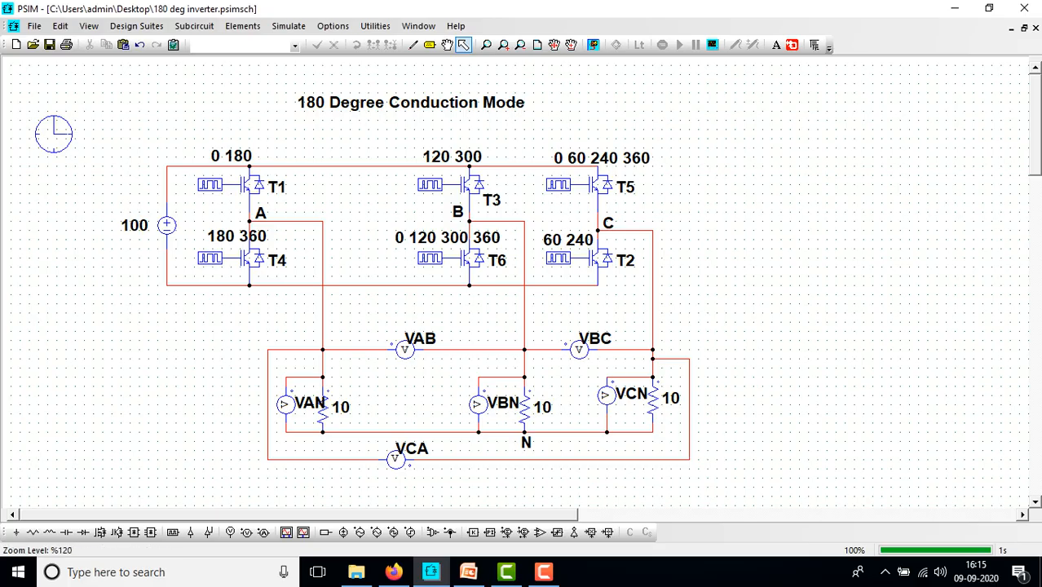
# Check the Simulation Control time settings, then run the 180° inverter simulation to launch Simview
pyautogui.doubleClick(53, 133)
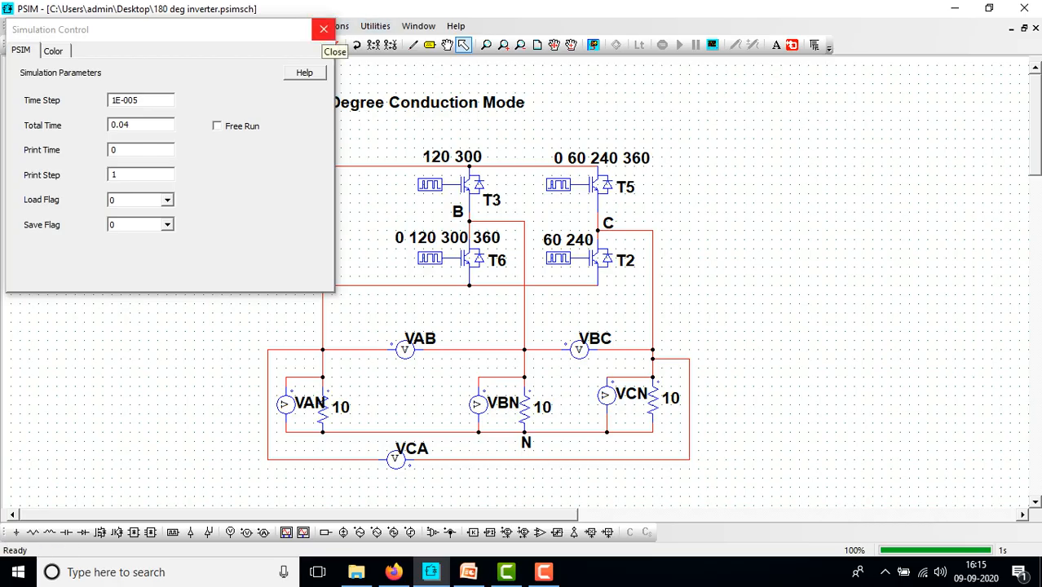
pyautogui.click(322, 29)
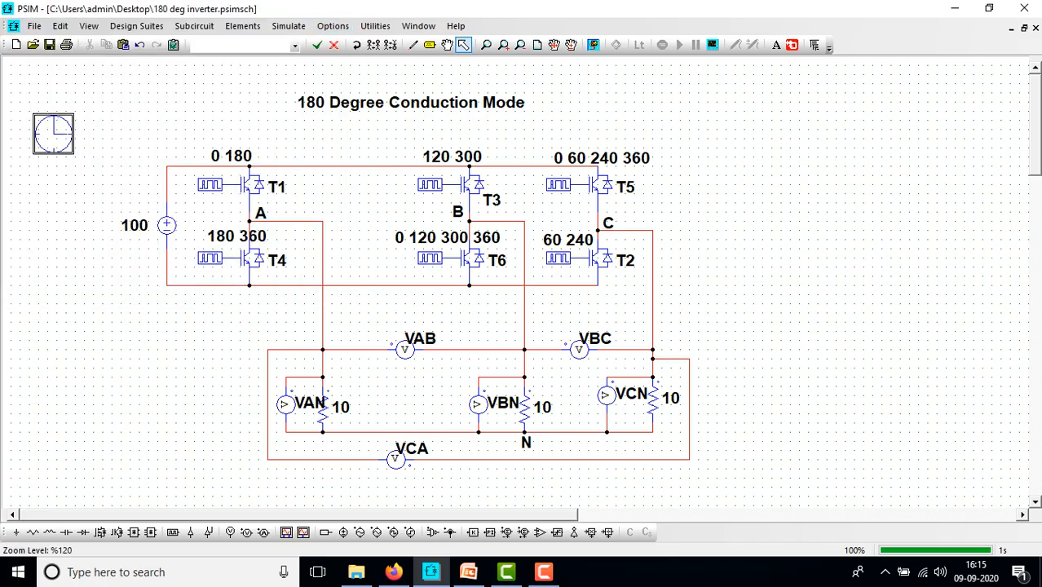
pyautogui.click(593, 44)
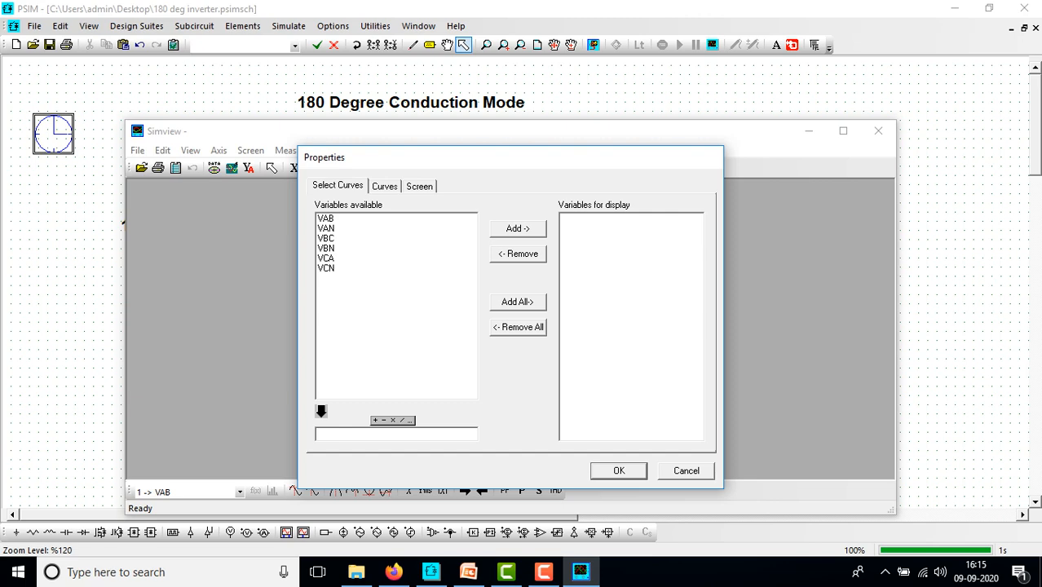
# Plot VAN on the first graph and VBN on a second stacked graph
pyautogui.click(326, 228)
pyautogui.click(516, 228)
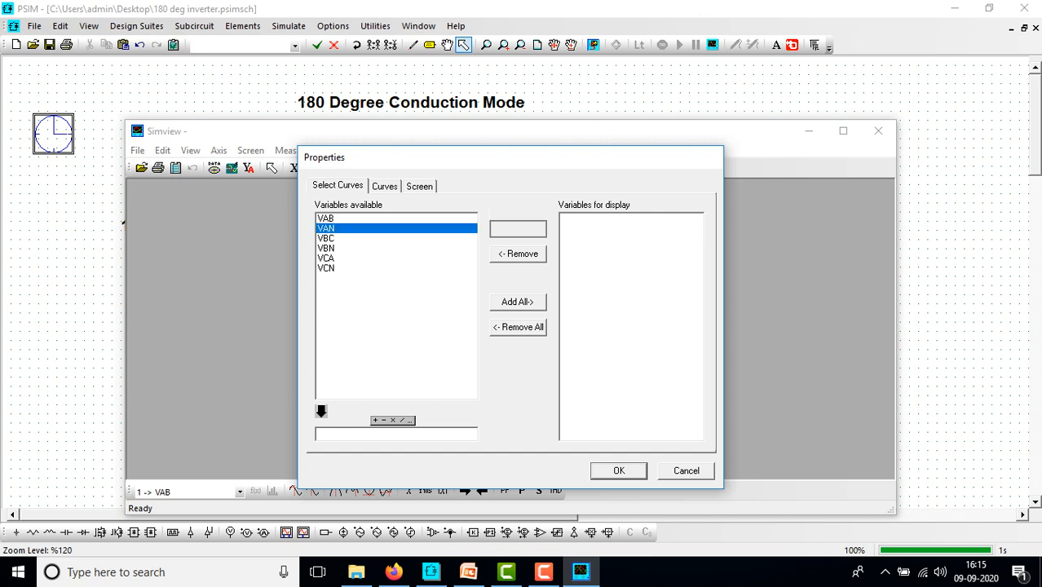
pyautogui.click(618, 471)
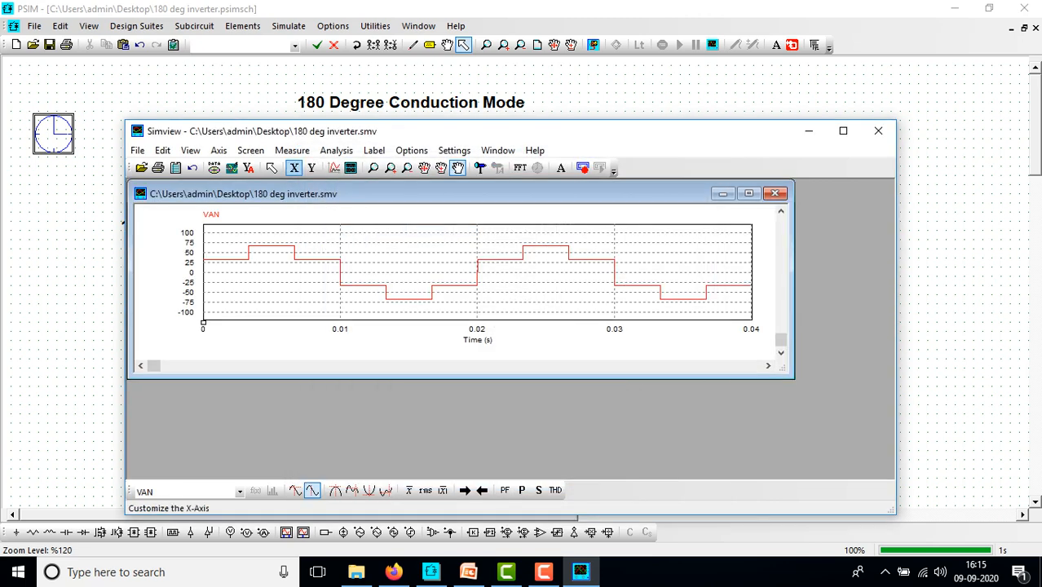
pyautogui.click(349, 167)
pyautogui.click(326, 248)
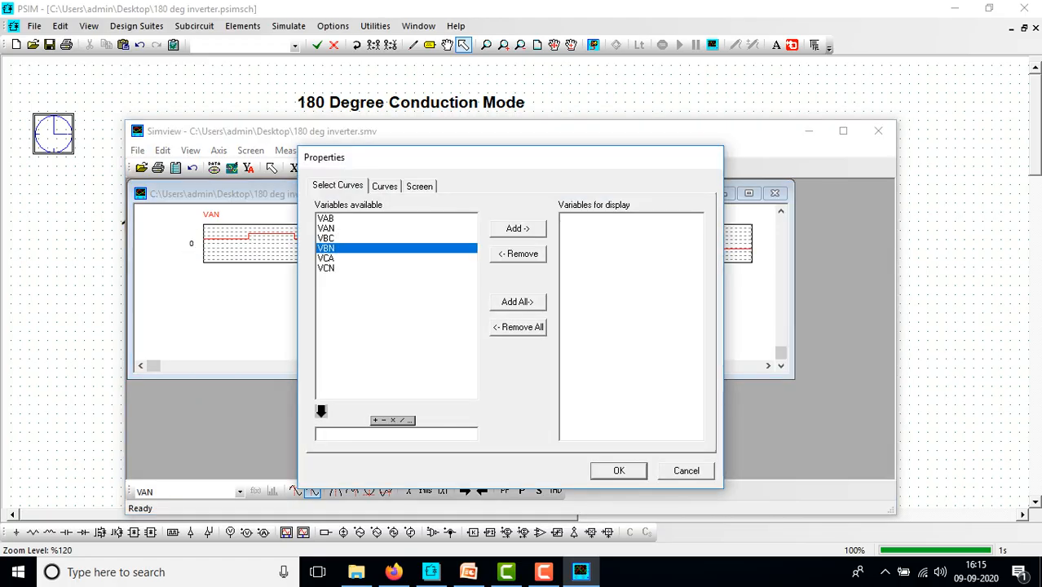
pyautogui.click(516, 229)
pyautogui.click(618, 470)
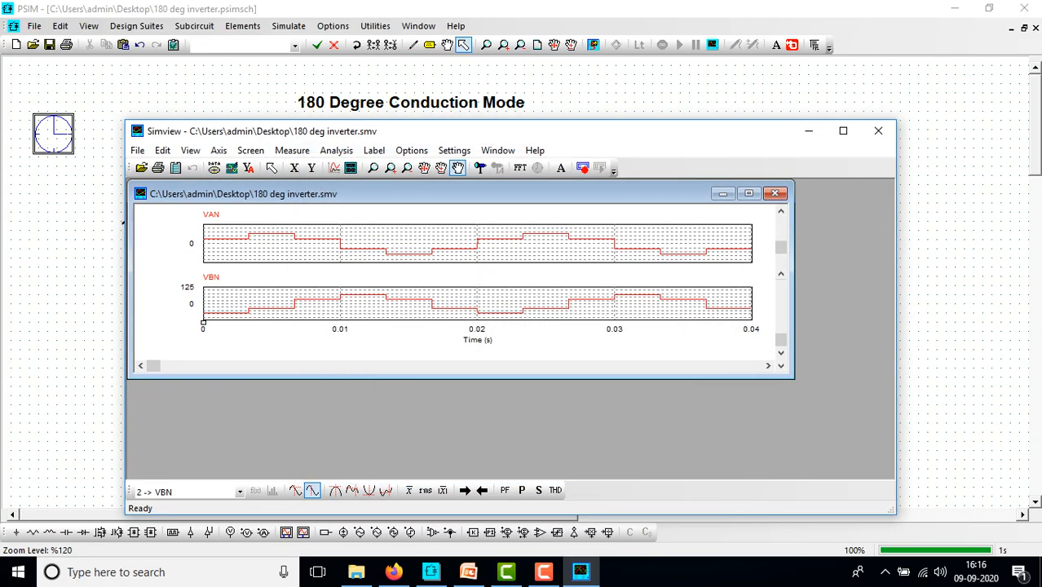
# Add a third graph for VCN and maximize the plot and Simview windows
pyautogui.click(350, 167)
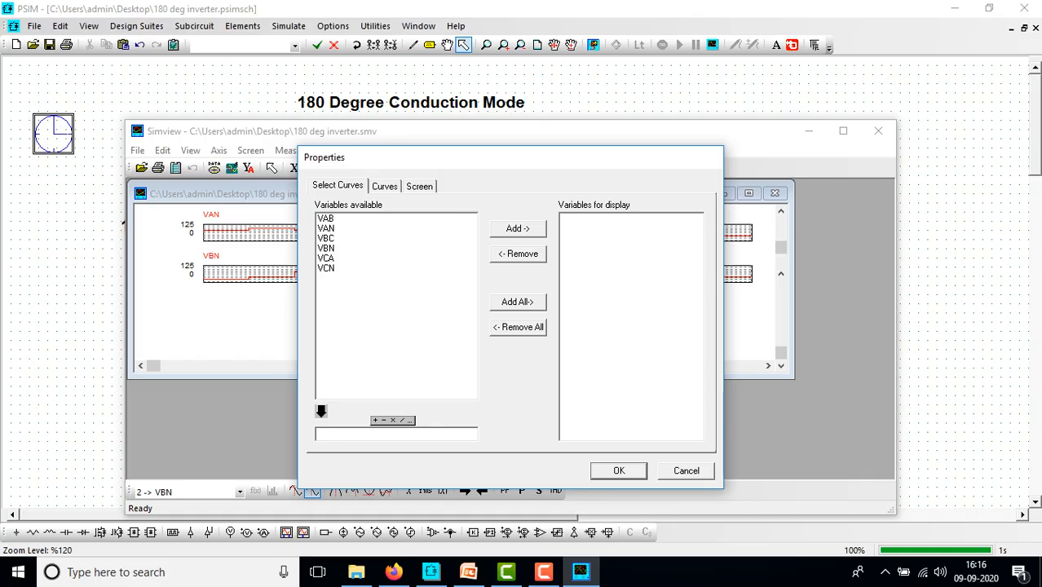
pyautogui.click(326, 268)
pyautogui.click(517, 228)
pyautogui.click(618, 470)
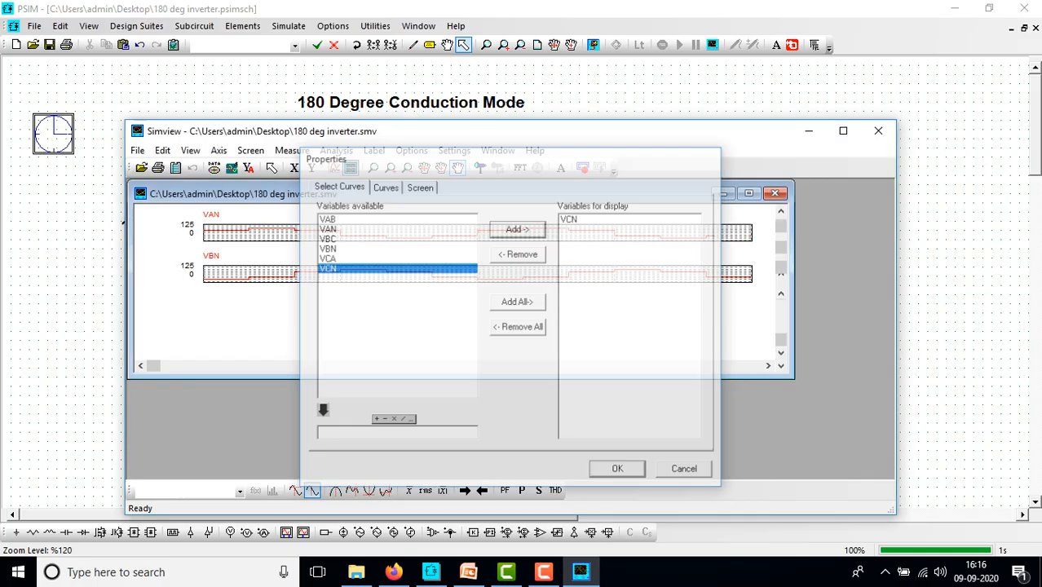
pyautogui.click(748, 193)
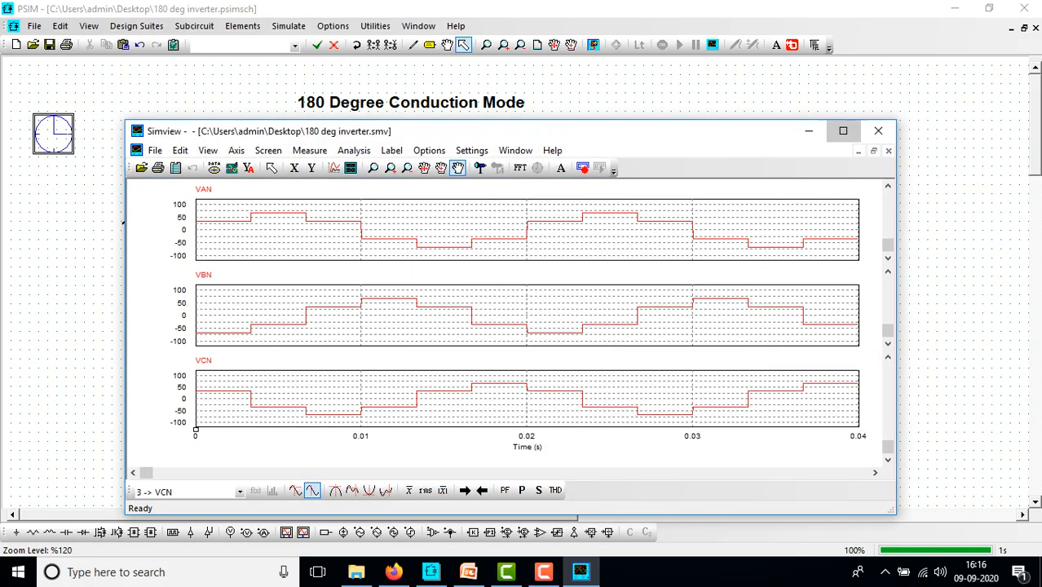
pyautogui.click(843, 130)
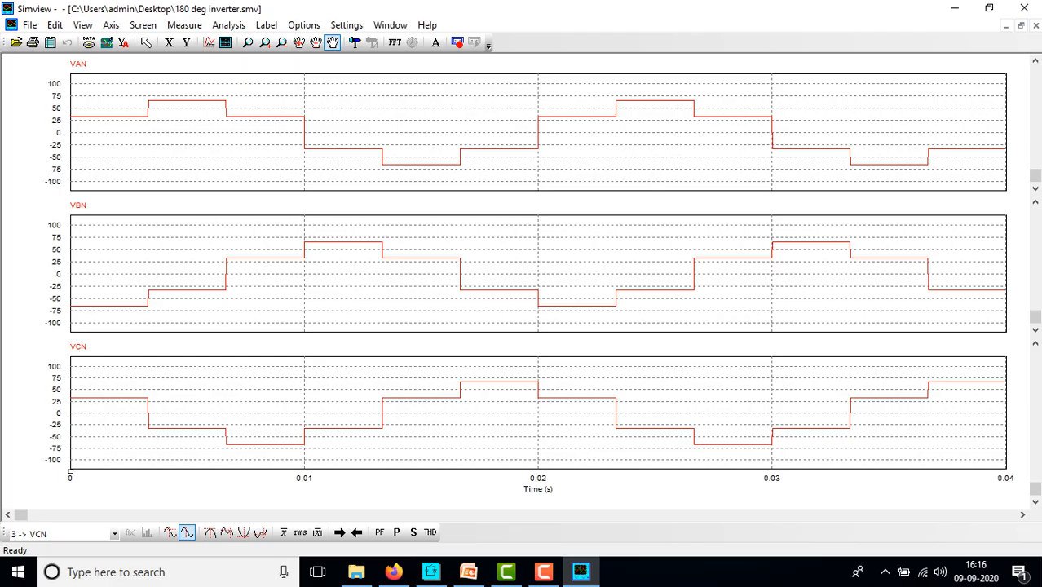
# Turn on Measure and step the cursor through about 1.4, 5, 11 and 15 ms and later, reading VAN, VBN and VCN
pyautogui.click(354, 42)
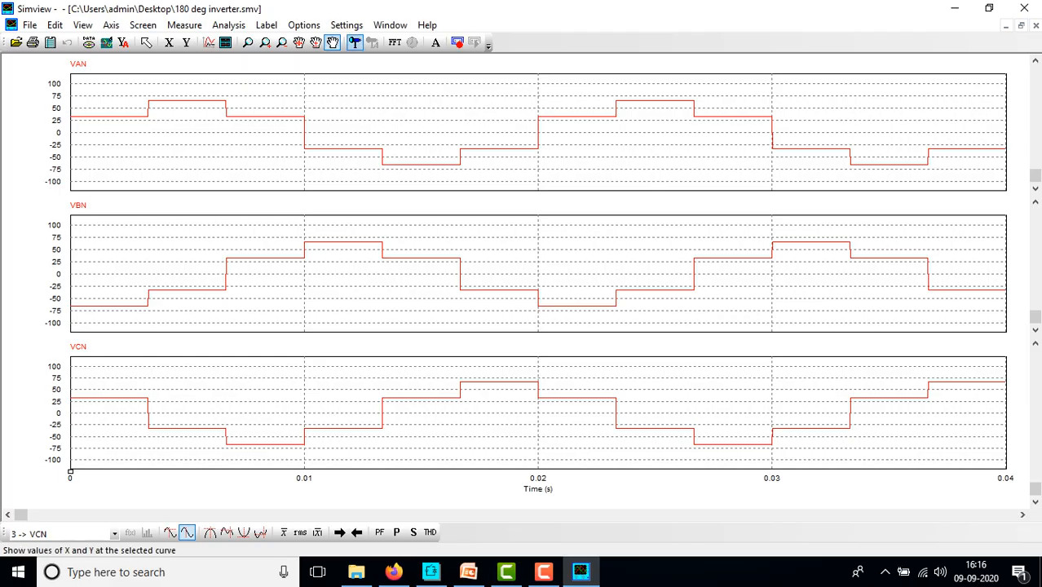
pyautogui.click(187, 122)
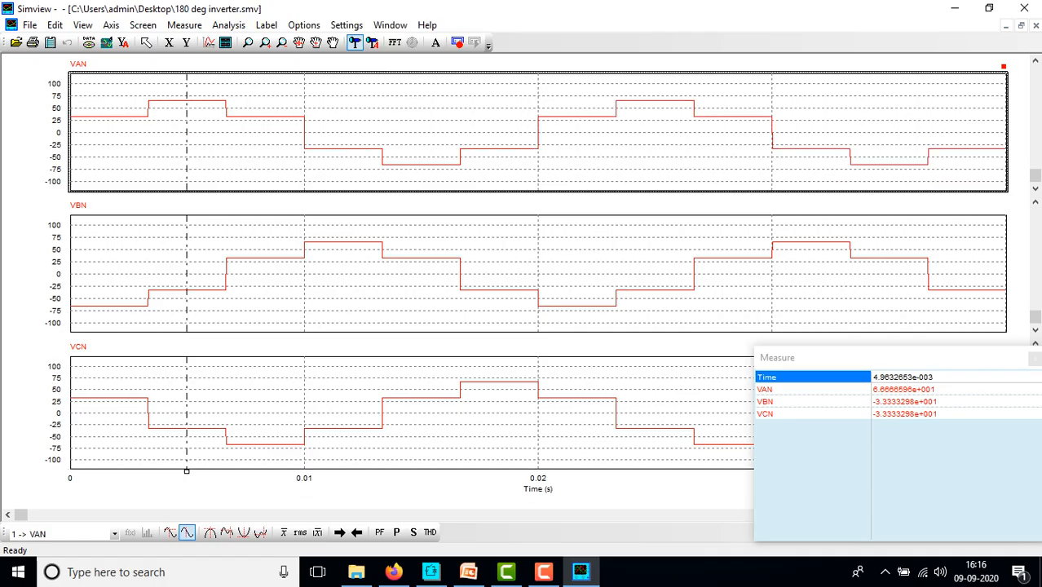
pyautogui.click(103, 123)
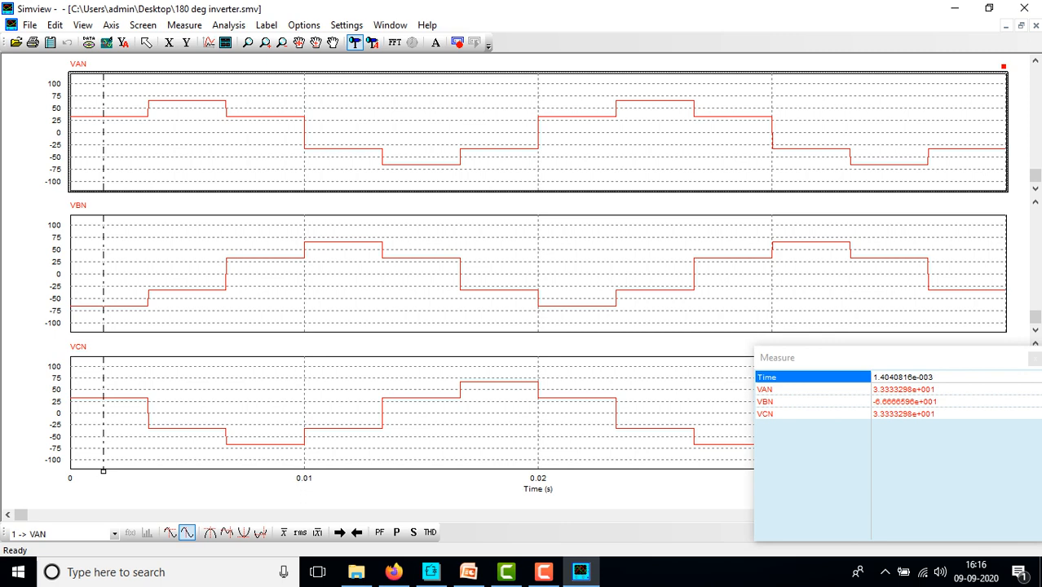
pyautogui.click(192, 122)
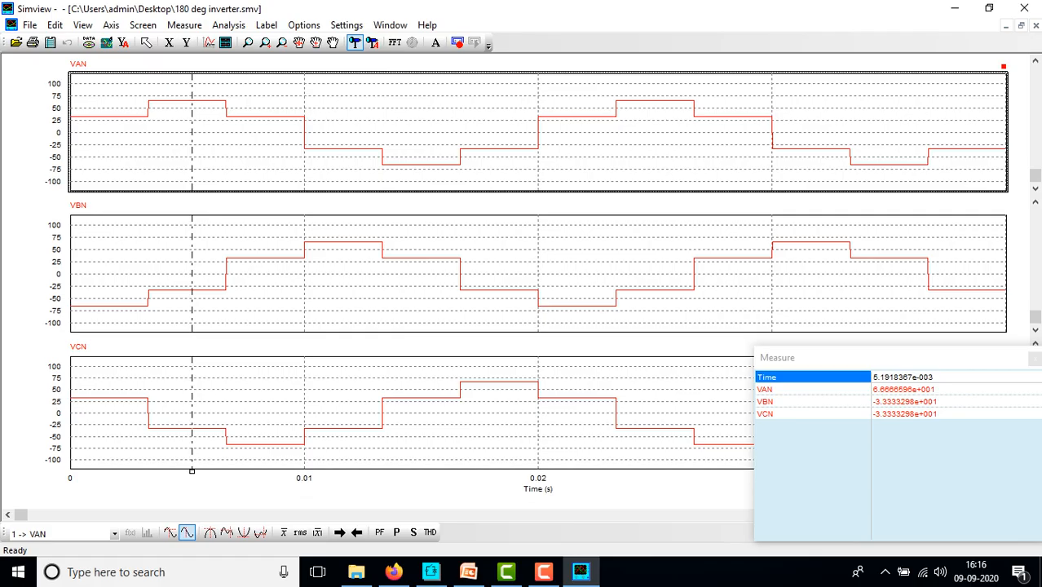
pyautogui.click(269, 123)
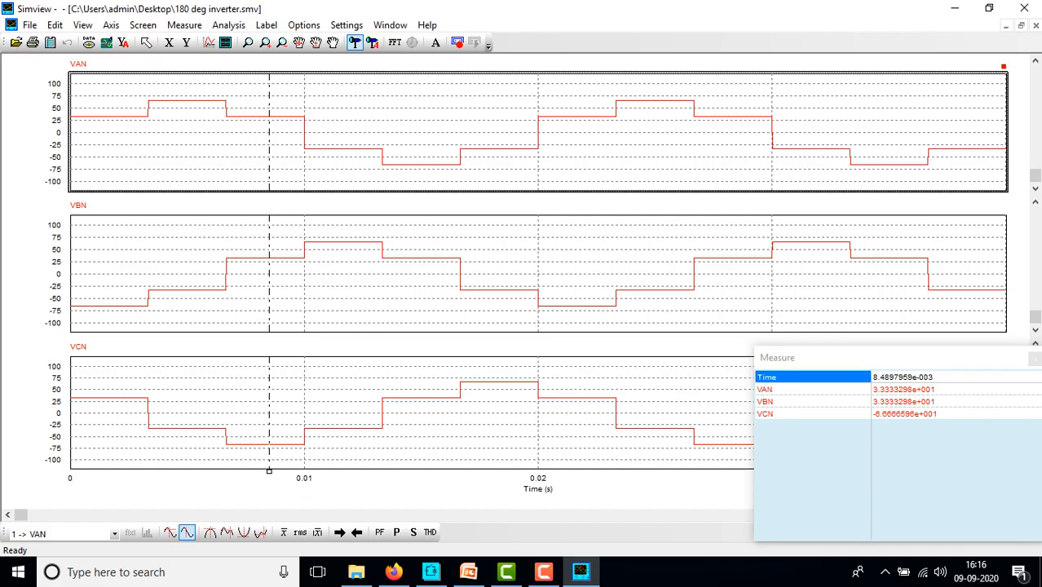
pyautogui.click(332, 131)
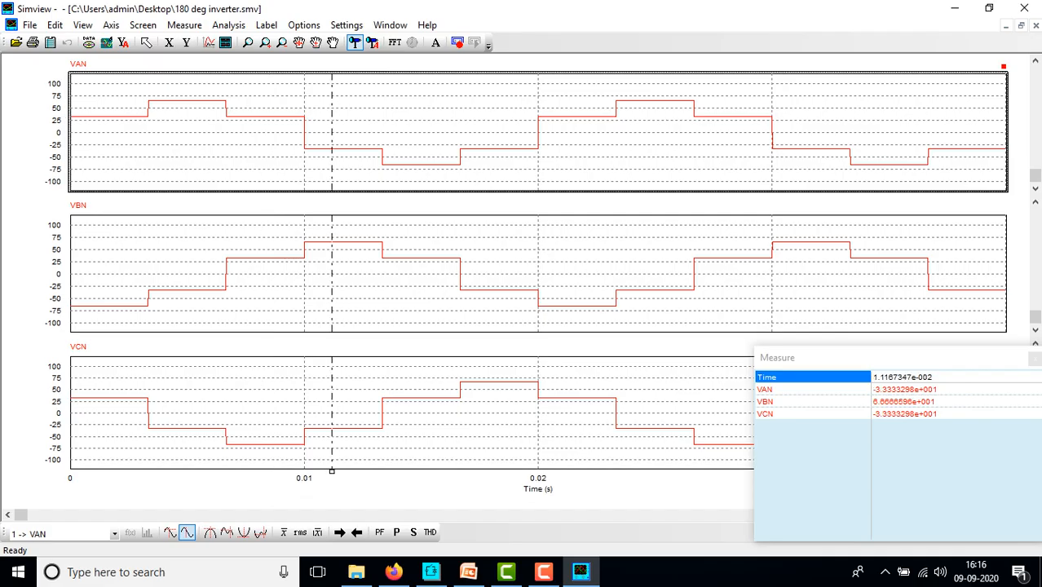
pyautogui.click(428, 131)
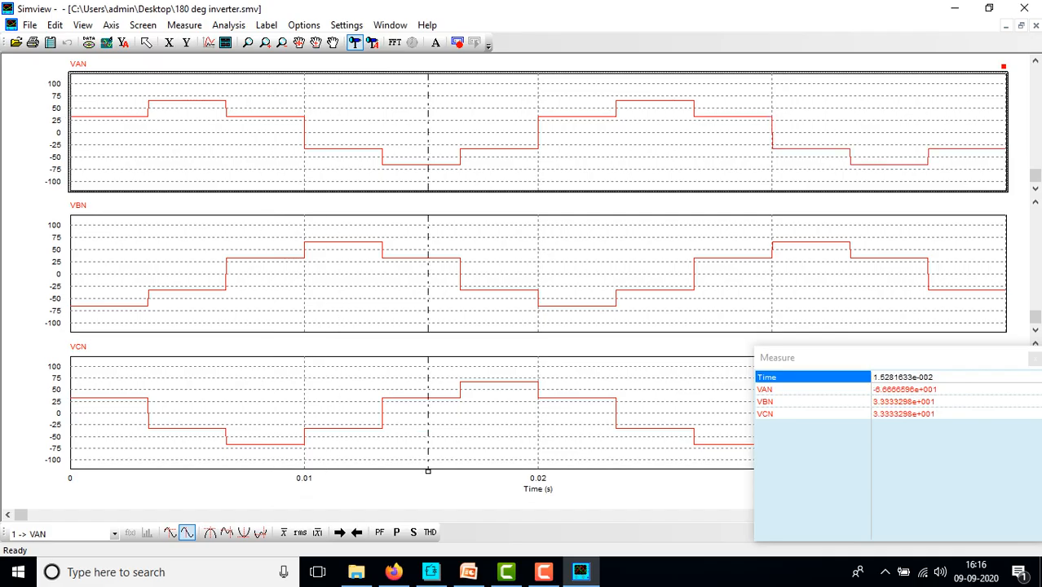
pyautogui.click(517, 130)
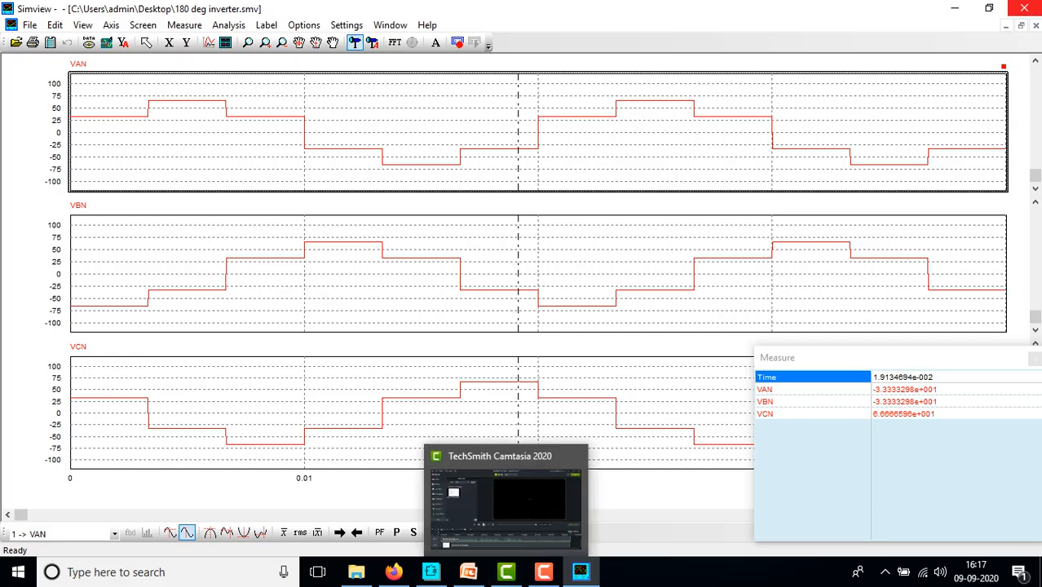
# Close the phase-voltage plot and rerun the inverter simulation from the PSIM schematic
pyautogui.click(1021, 26)
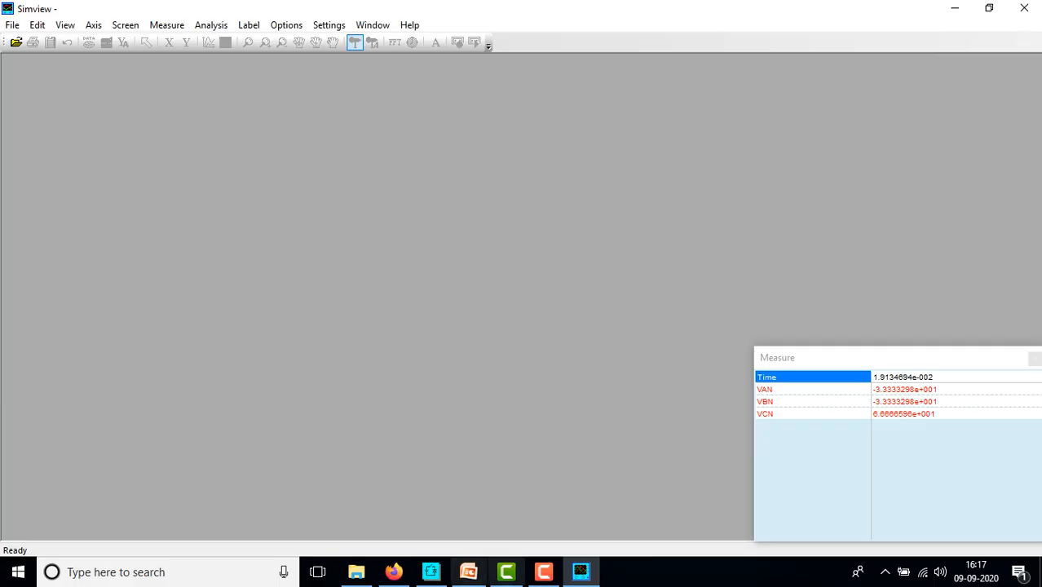
pyautogui.click(431, 572)
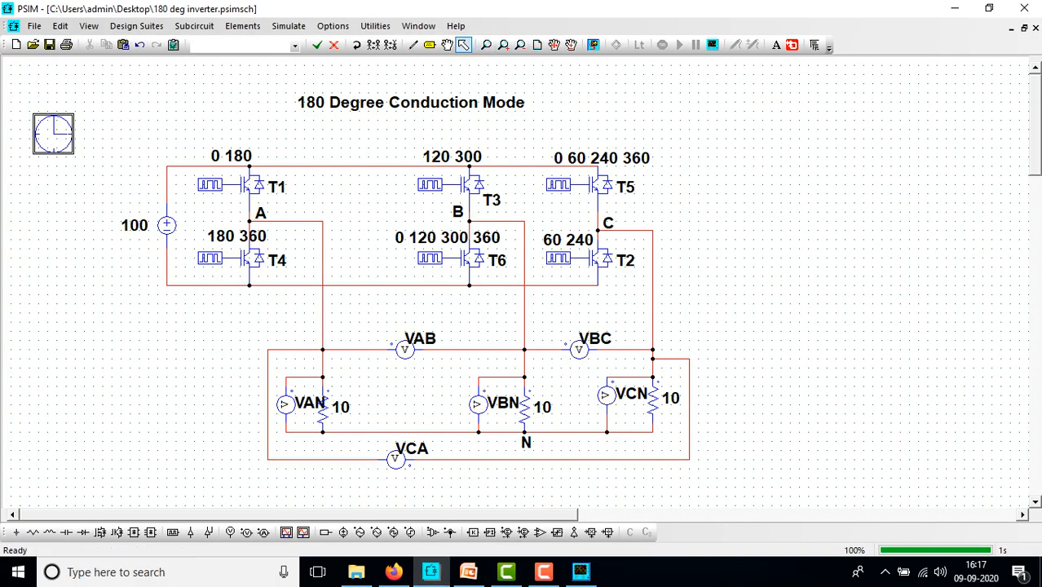
pyautogui.click(593, 45)
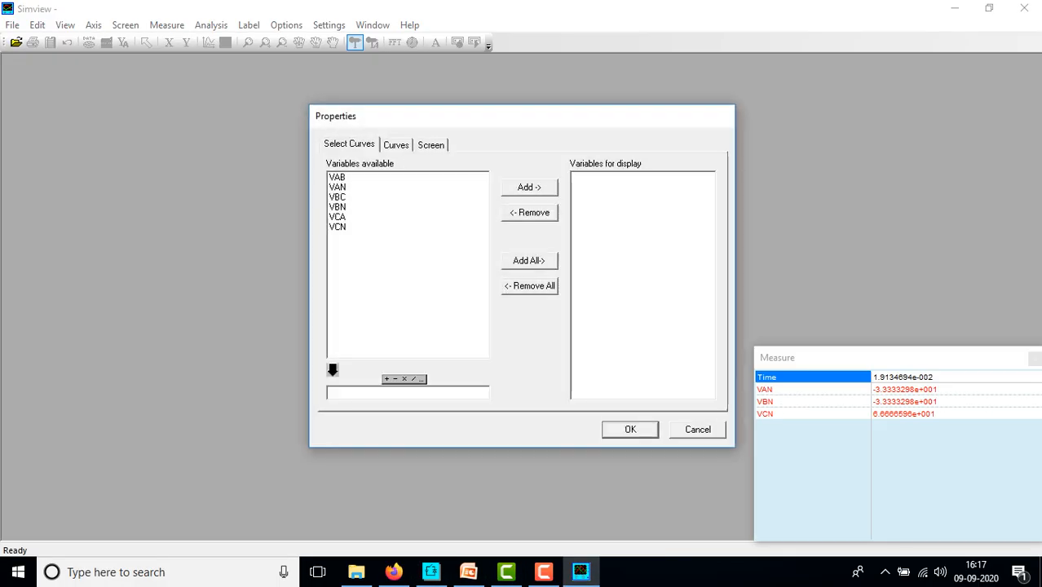
# Plot VAB on the first graph and VBC on a second stacked graph
pyautogui.click(337, 177)
pyautogui.click(529, 188)
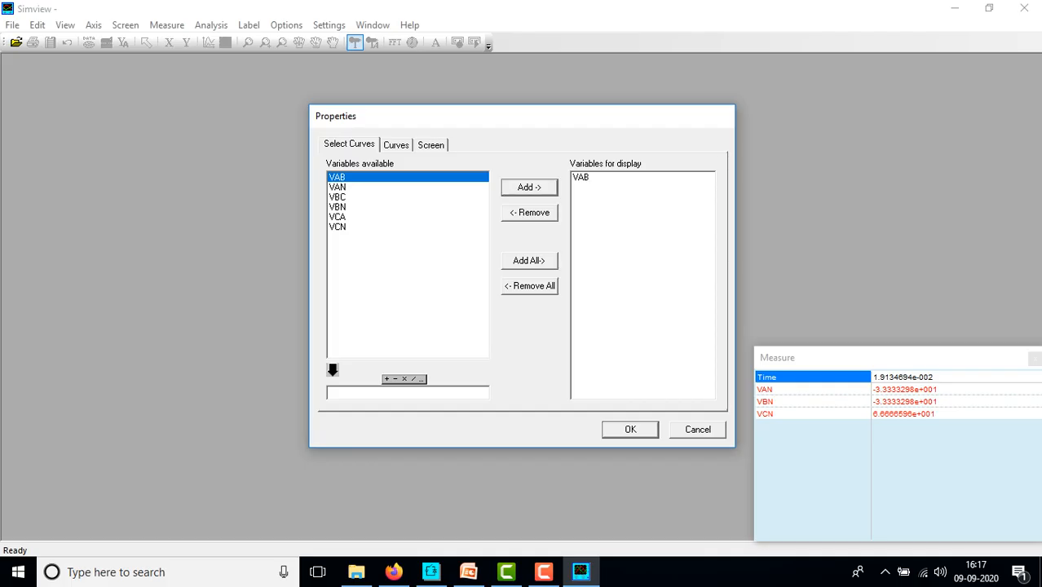
pyautogui.click(630, 429)
pyautogui.click(226, 42)
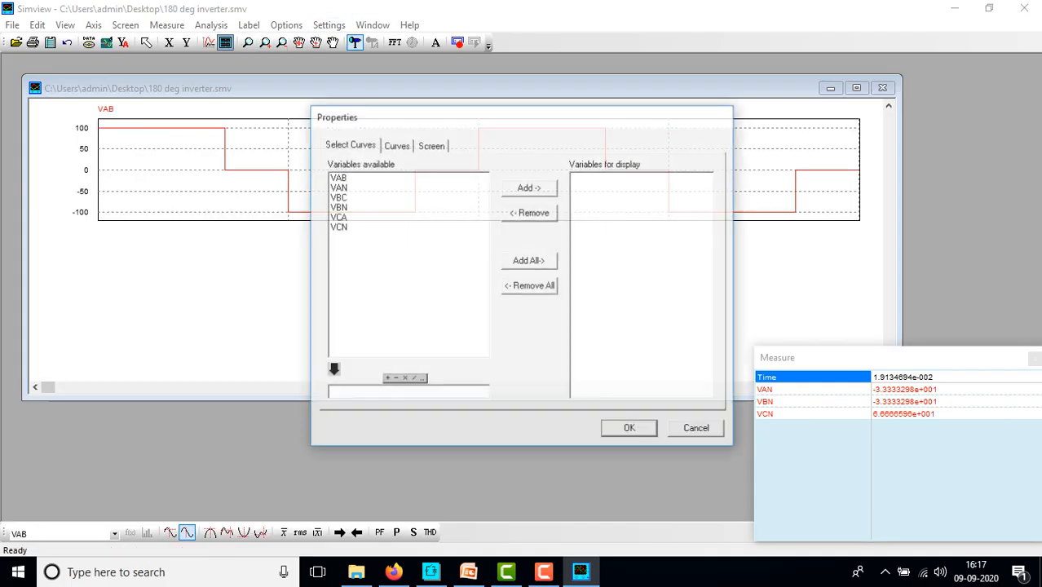
pyautogui.click(338, 197)
pyautogui.click(529, 187)
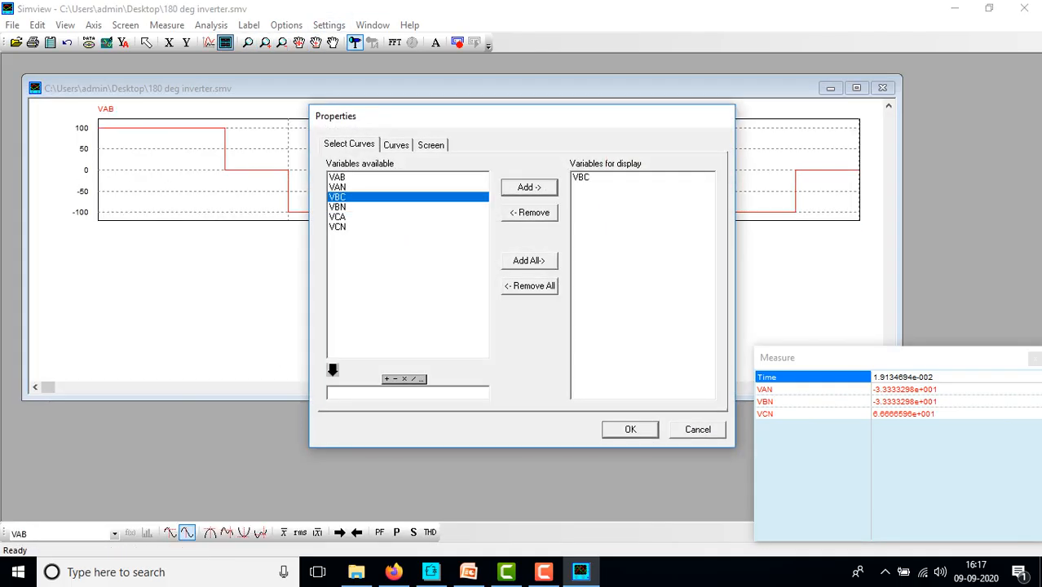
pyautogui.click(630, 430)
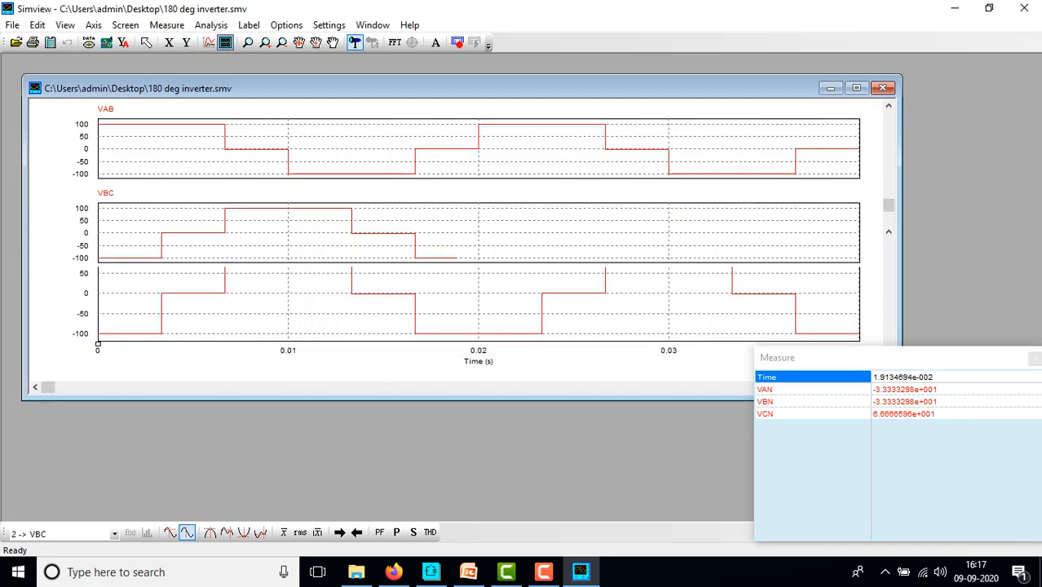
# Add a third graph for VCA and enlarge the plot window to fill Simview
pyautogui.click(226, 42)
pyautogui.click(338, 217)
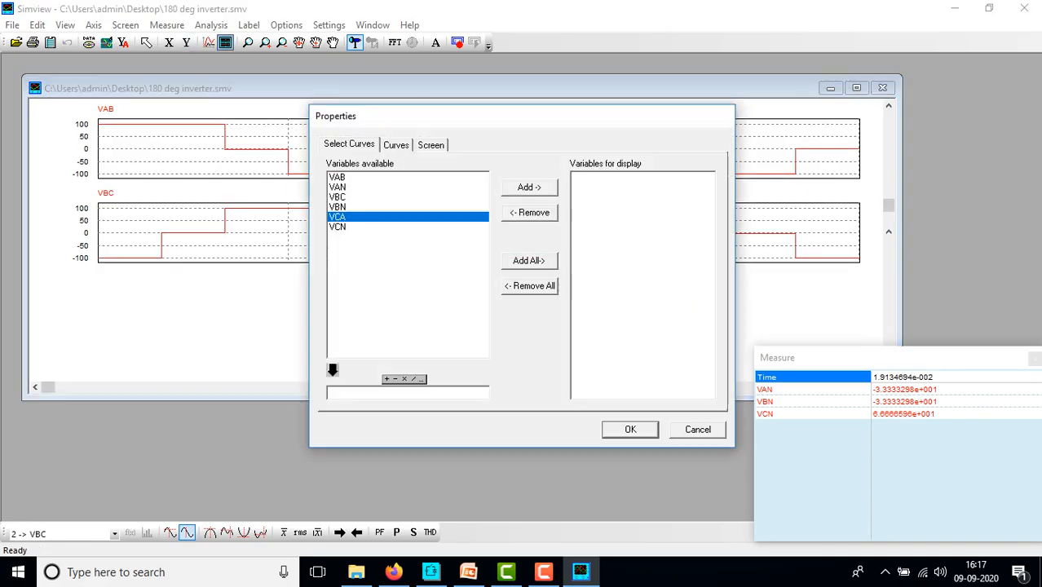
pyautogui.click(529, 188)
pyautogui.click(630, 429)
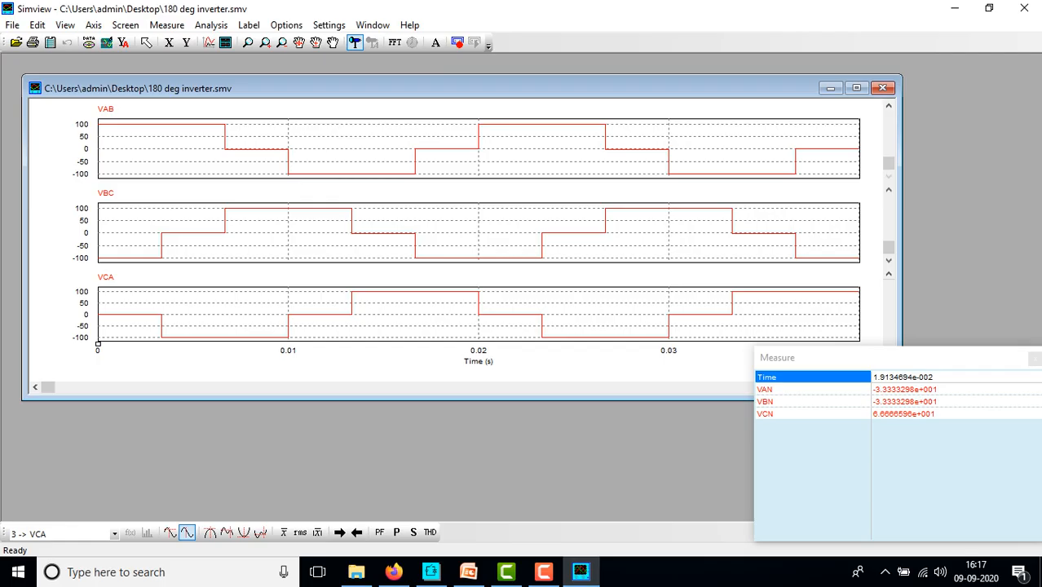
pyautogui.click(855, 87)
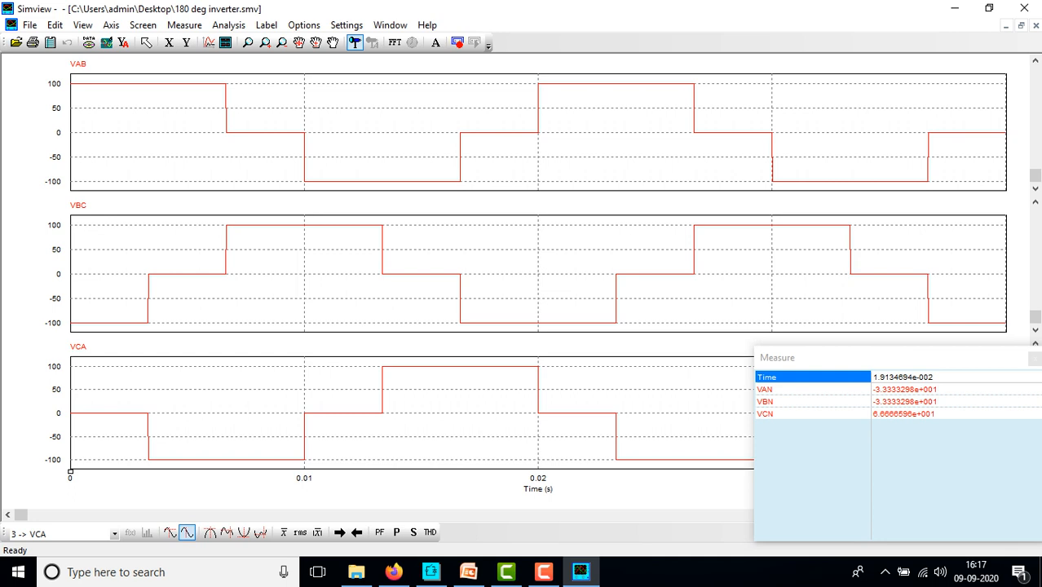
# Read VAB, VBC and VCA at about 3.4, 8.2, 13.7, 14.4 and 2.2 ms
pyautogui.click(150, 133)
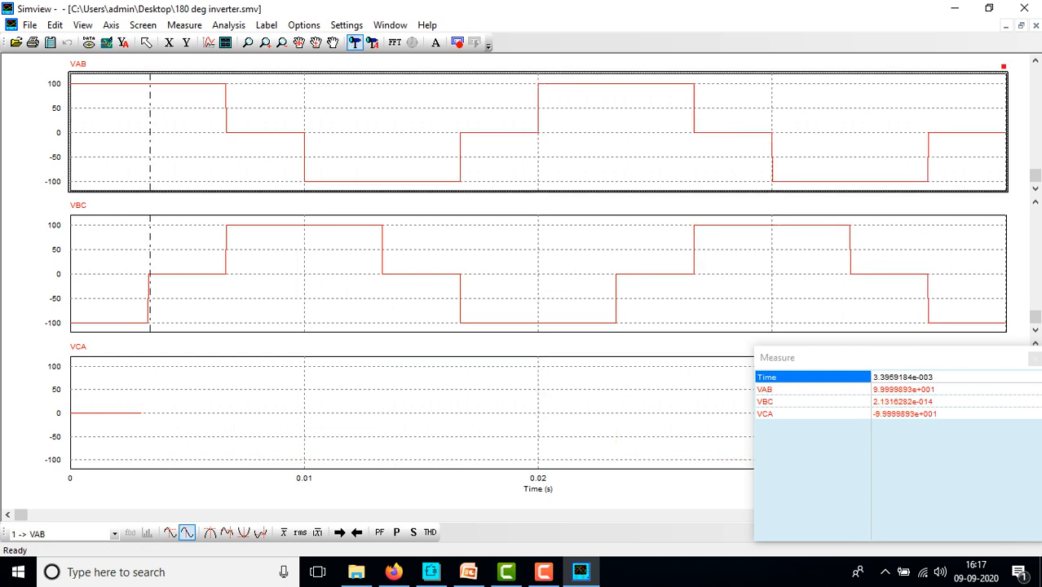
pyautogui.click(262, 133)
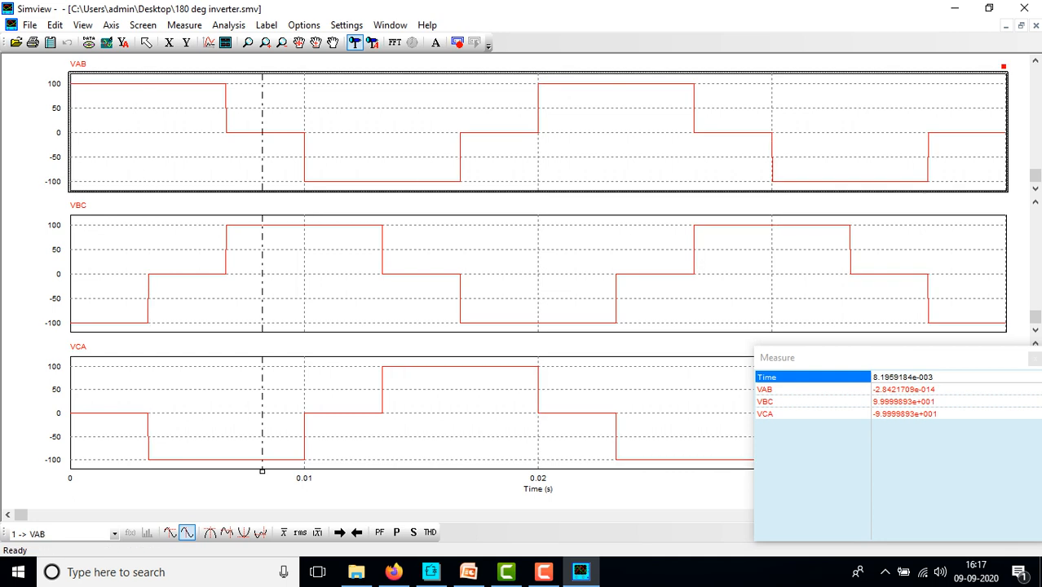
pyautogui.click(392, 133)
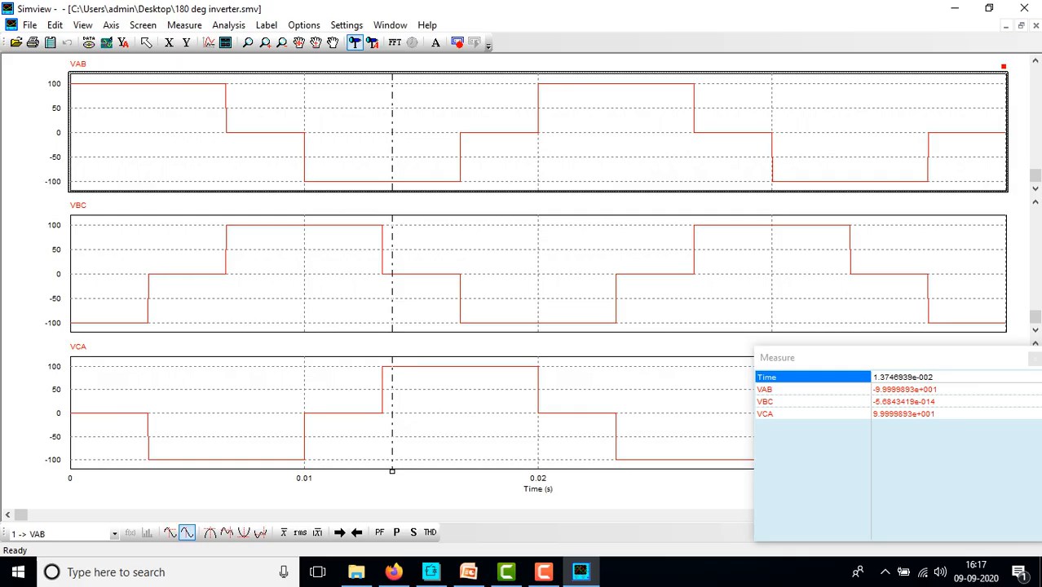
pyautogui.click(302, 272)
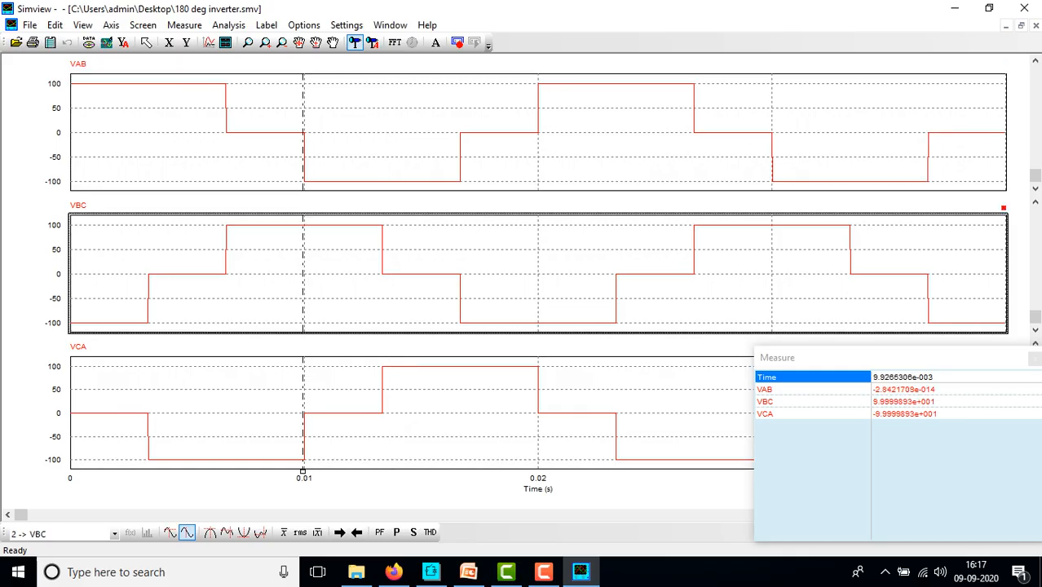
pyautogui.click(523, 272)
pyautogui.click(408, 272)
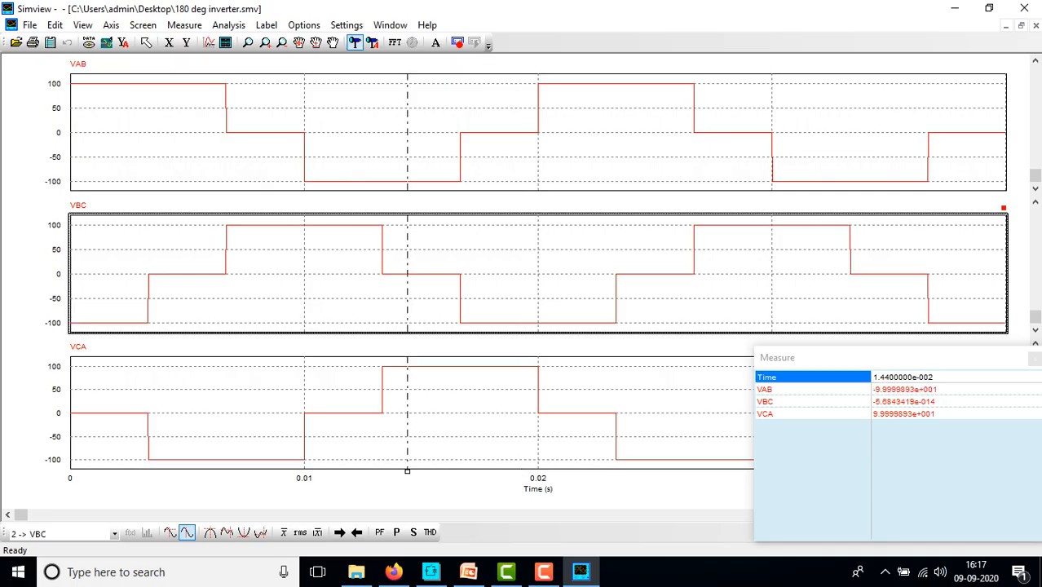
pyautogui.click(121, 122)
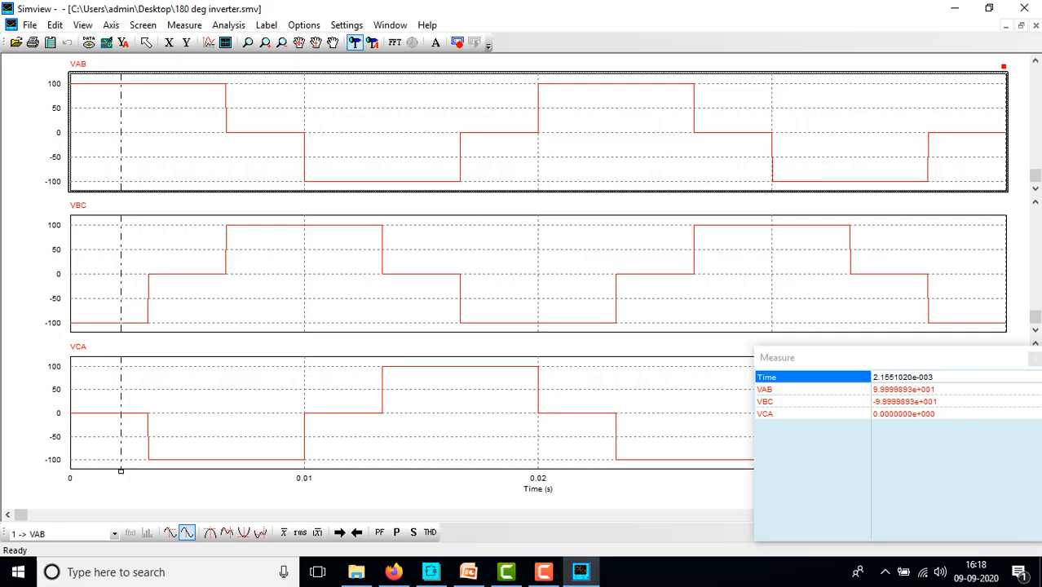
# Switch to the PowerPoint lecture and scroll to slide 4, Conducting Sequence
pyautogui.moveTo(468, 571)
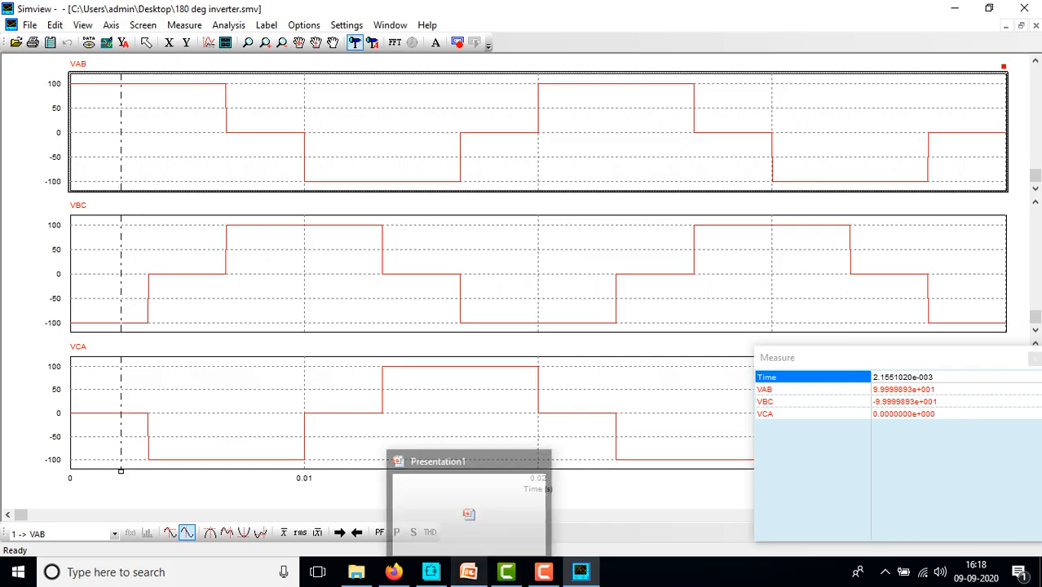
pyautogui.click(467, 571)
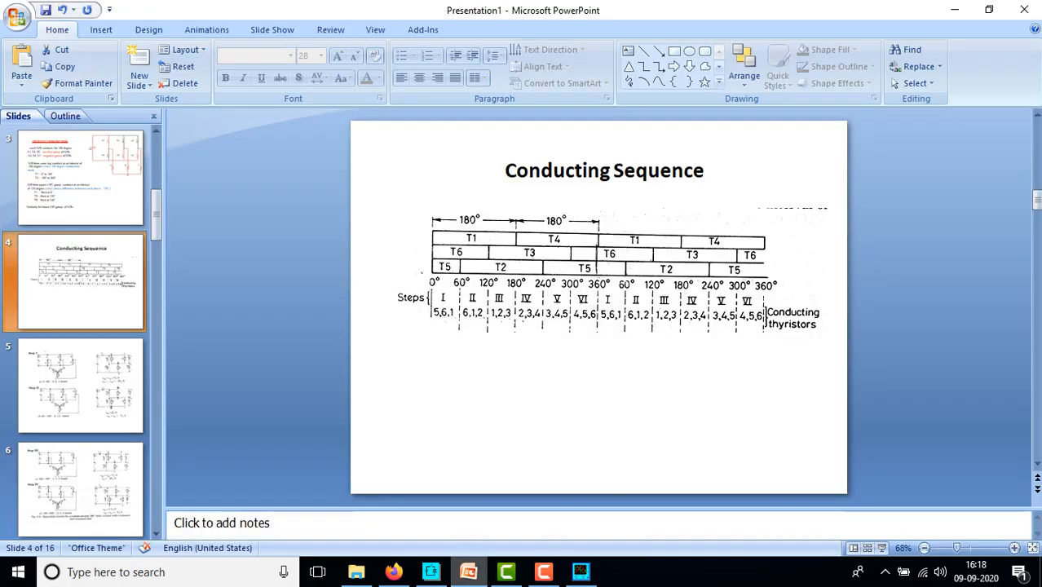
pyautogui.scroll(-2, 79, 383)
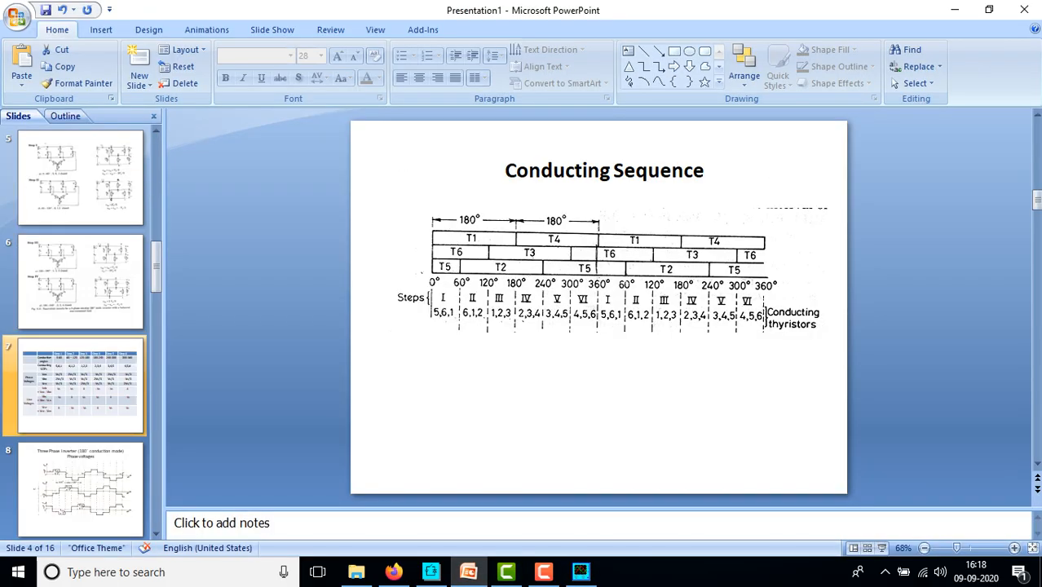
pyautogui.scroll(-9, 80, 326)
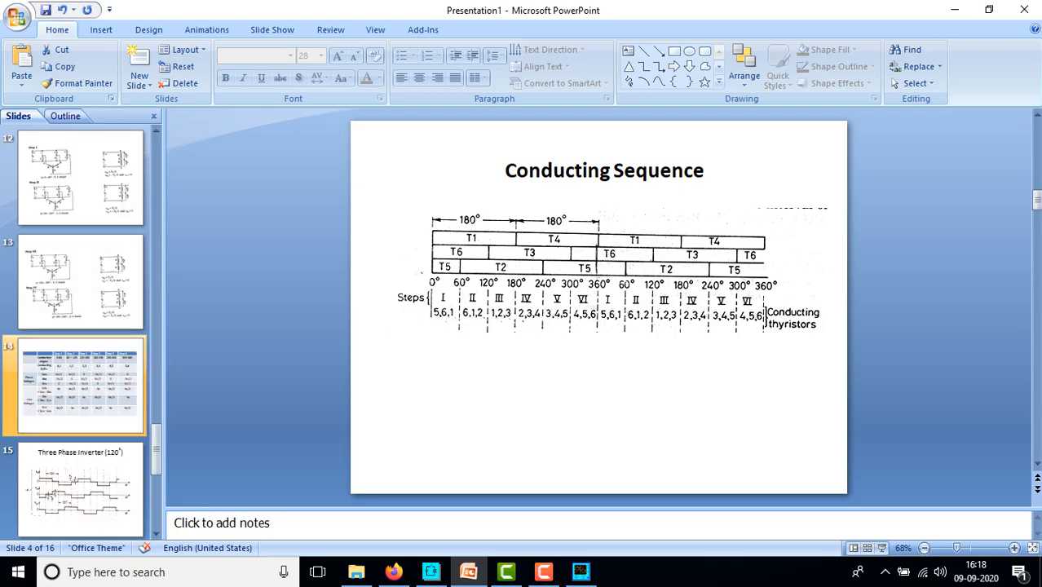